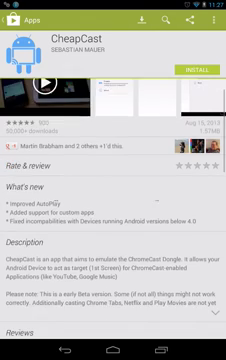
scroll(113, 200, down, 5)
scroll(113, 200, up, 5)
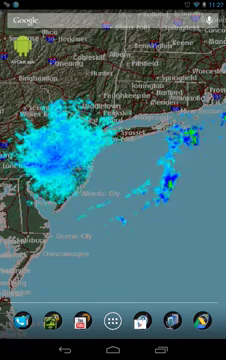
click(20, 40)
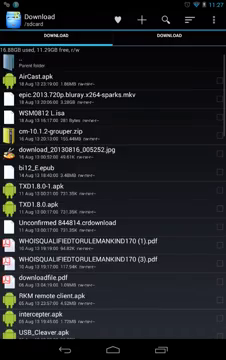
key(Home)
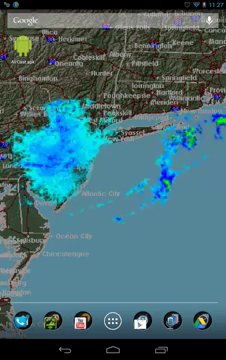
Open the first ScreenRecorder album video in Gallery and bring up its AirCast share option
click(202, 321)
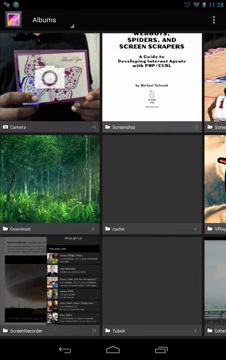
click(50, 280)
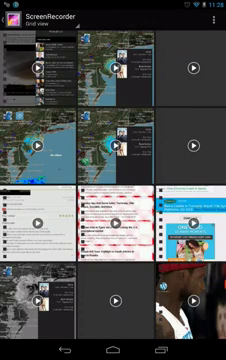
click(33, 63)
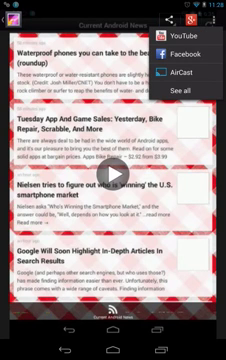
click(180, 72)
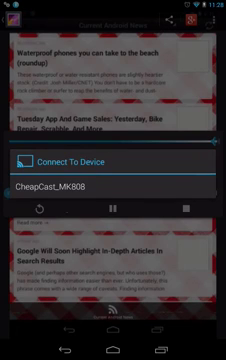
Cast SCR_20130806_183500.mp4 to CheapCast_MK808 and adjust the Now Playing slider
click(60, 186)
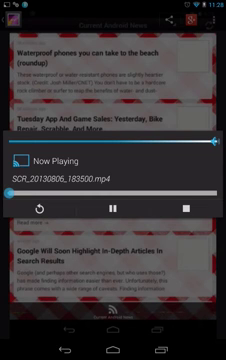
mouse_move(213, 141)
mouse_down()
mouse_move(95, 141)
mouse_move(213, 141)
mouse_up()
Stop the current cast and send SCR_20130815_204309.mp4 through AirCast to CheapCast_MK808
click(112, 208)
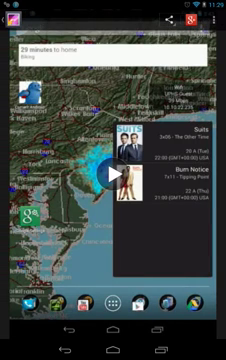
click(168, 18)
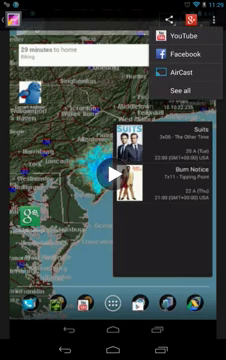
click(180, 72)
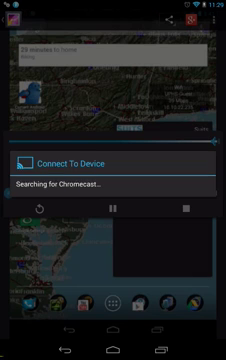
click(50, 187)
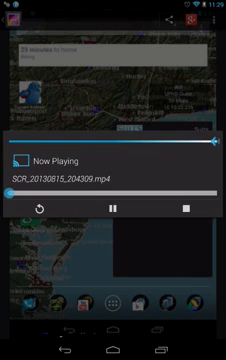